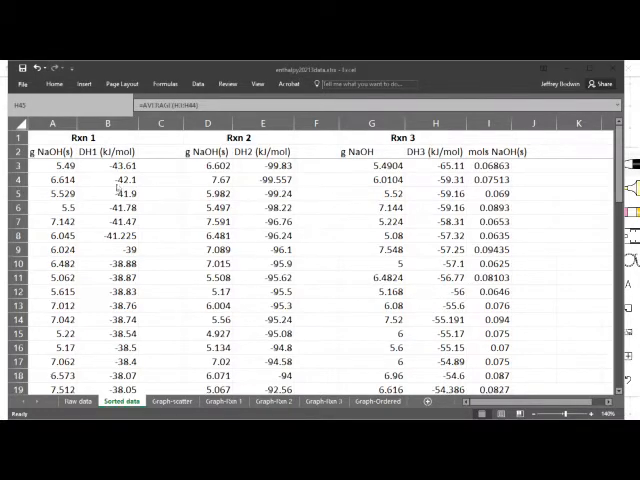
Select the Rxn 1 enthalpy values B3:B14 above the summary statistics rows.
mouse_move(118, 166)
left_mouse_down()
mouse_move(118, 316)
mouse_move(120, 167)
left_mouse_up()
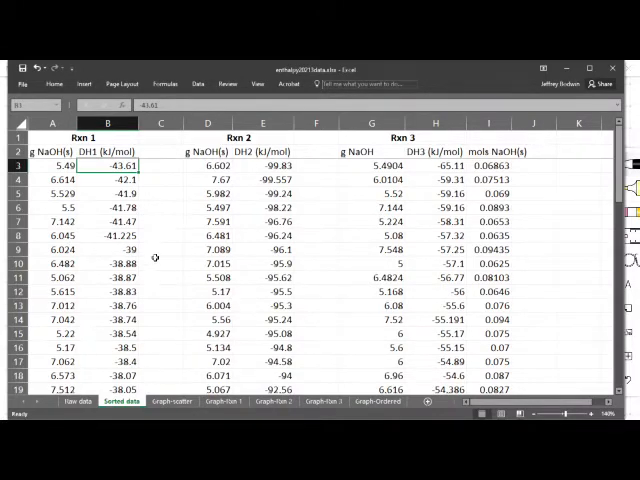
scroll(155, 257, "down", 4)
scroll(155, 257, "down", 4)
scroll(155, 257, "down", 4)
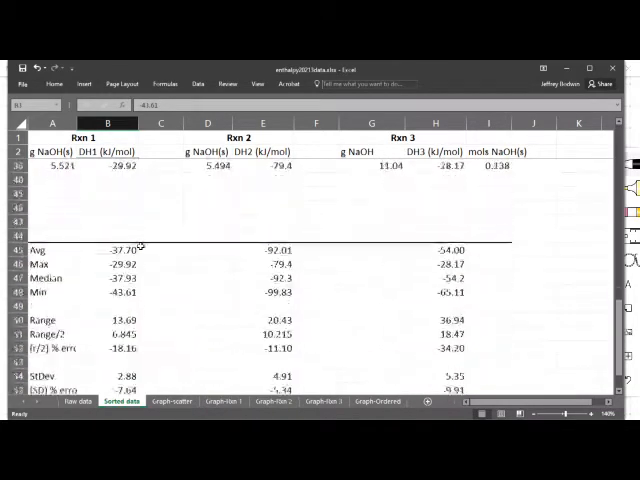
scroll(140, 247, "down", 3)
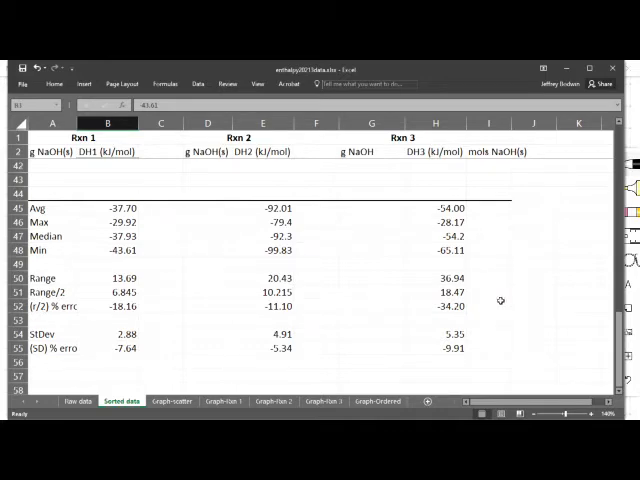
scroll(500, 300, "up", 10)
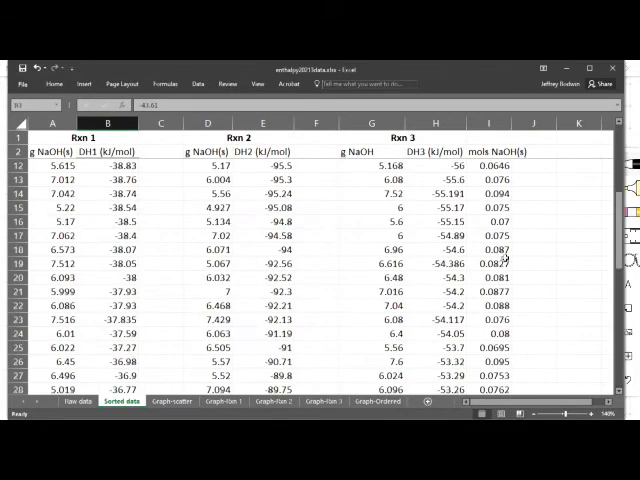
scroll(500, 270, "up", 5)
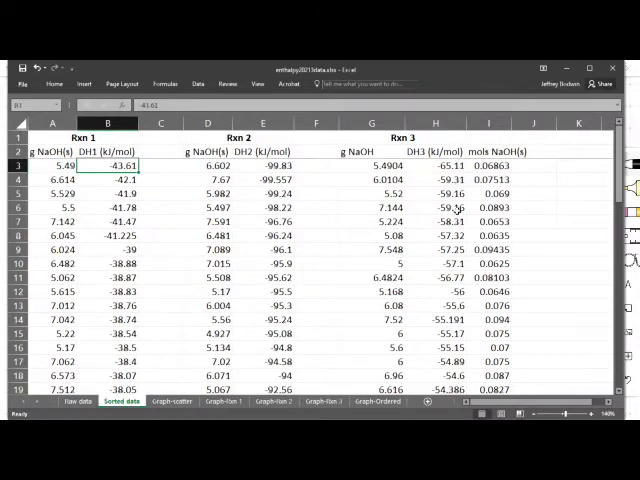
scroll(456, 208, "down", 2)
scroll(456, 208, "down", 2)
scroll(456, 208, "down", 2)
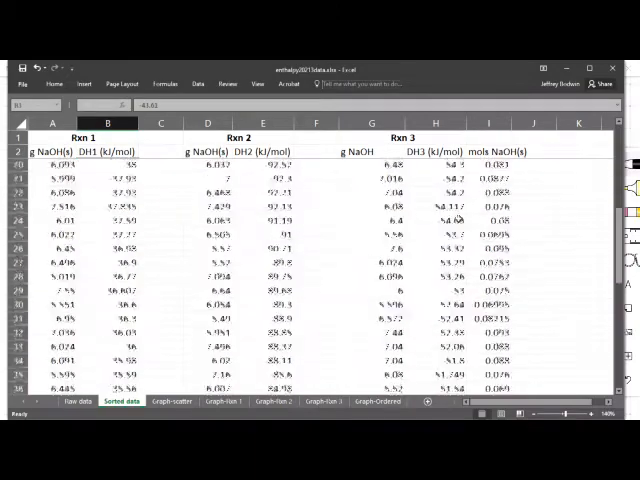
scroll(456, 218, "down", 3)
scroll(456, 218, "down", 3)
scroll(456, 218, "down", 1)
scroll(456, 218, "up", 1)
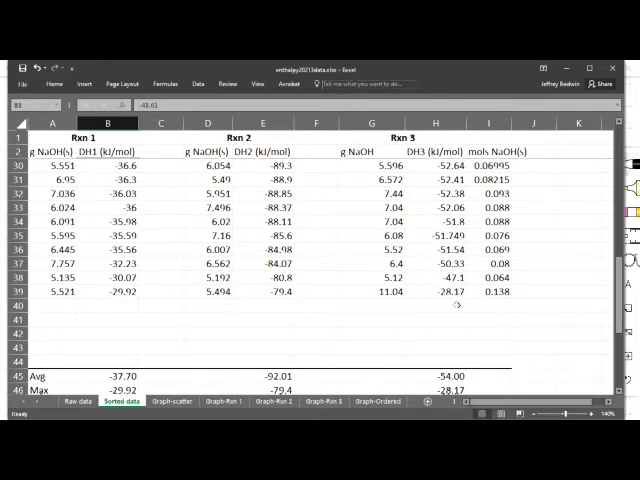
scroll(481, 327, "down", 2)
scroll(481, 327, "down", 1)
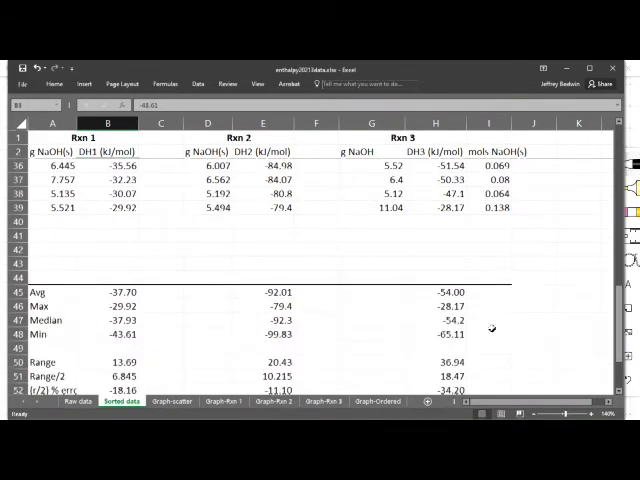
scroll(492, 327, "down", 1)
scroll(492, 327, "up", 1)
Select cell H39 holding the Rxn 3 outlier -28.17 at the end of the DH3 data.
left_click(444, 208)
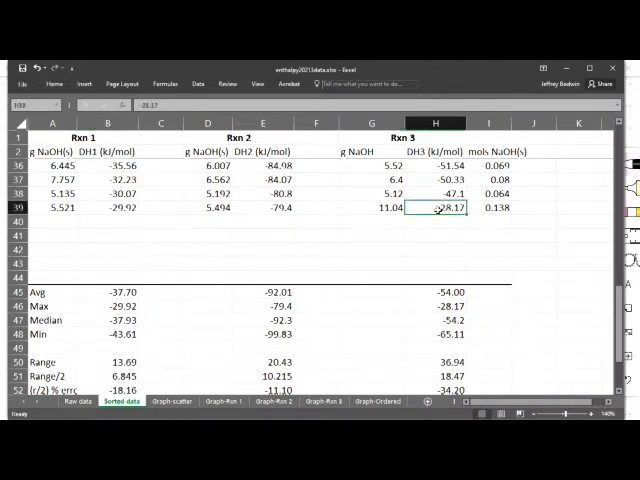
Re-enter H39 as text '-28.17 so the Rxn 3 statistics exclude it, then move off the cell.
left_click(152, 105)
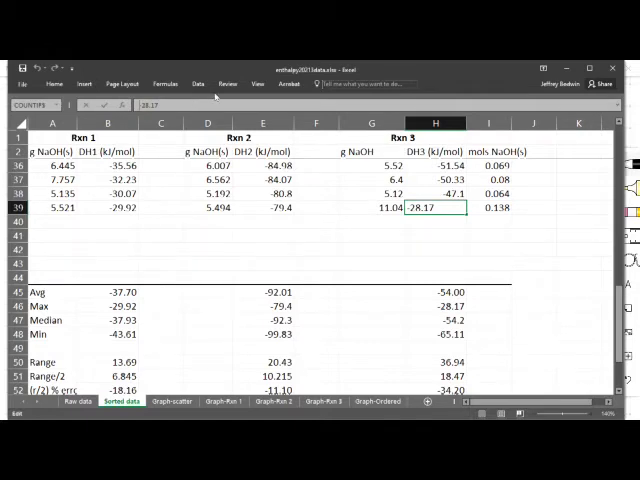
key("Escape")
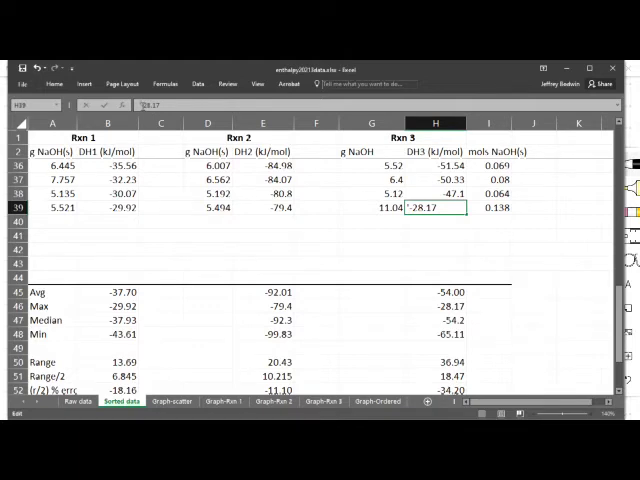
key("Return")
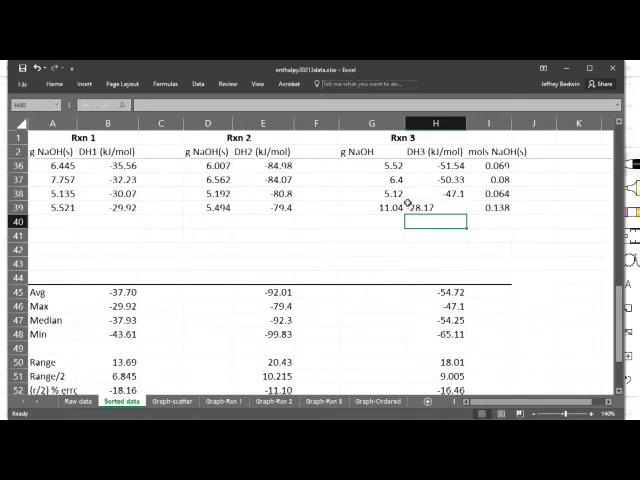
left_click(412, 207)
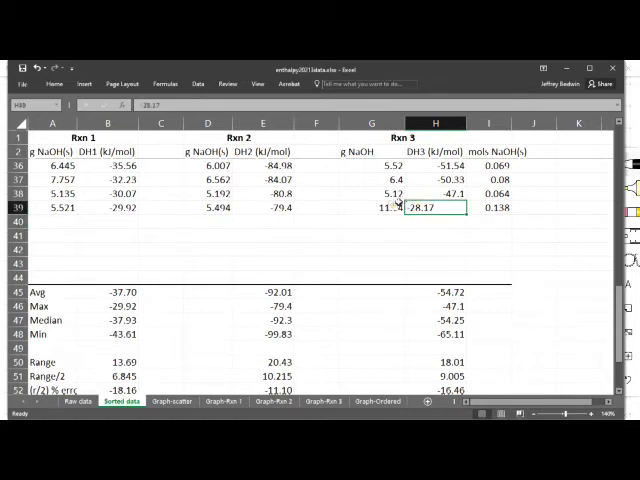
mouse_move(395, 207)
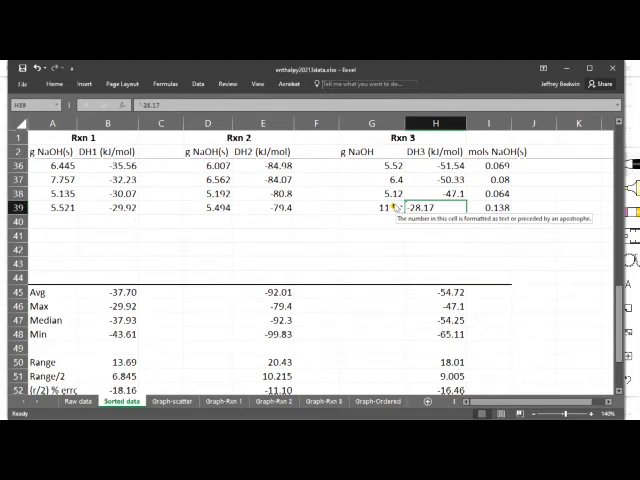
left_click(439, 238)
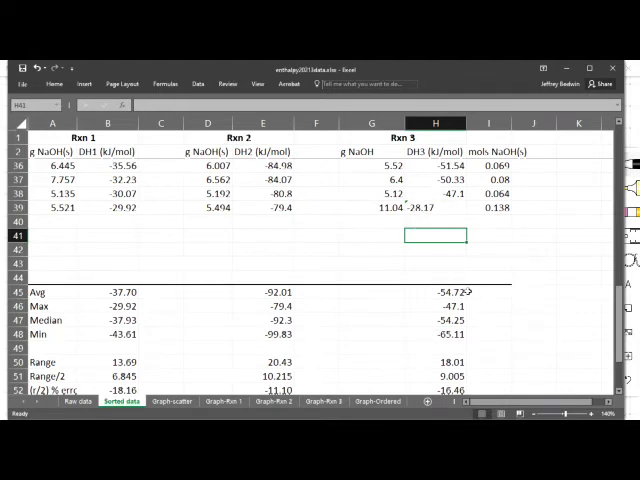
scroll(468, 292, "down", 2)
scroll(470, 293, "down", 1)
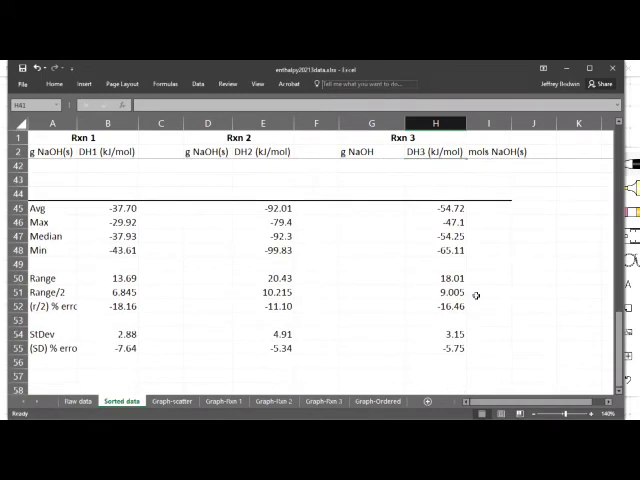
scroll(476, 296, "up", 1)
scroll(476, 290, "down", 1)
scroll(483, 291, "down", 1)
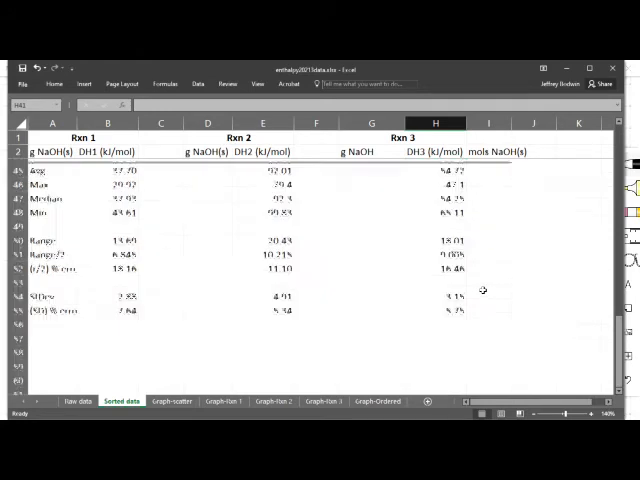
scroll(486, 280, "up", 1)
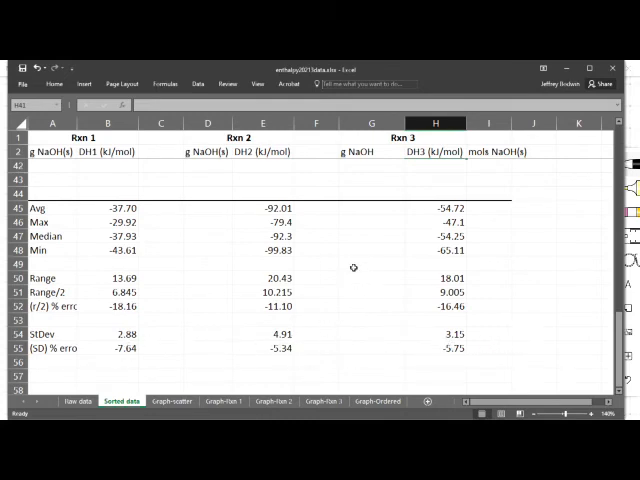
scroll(353, 268, "up", 1)
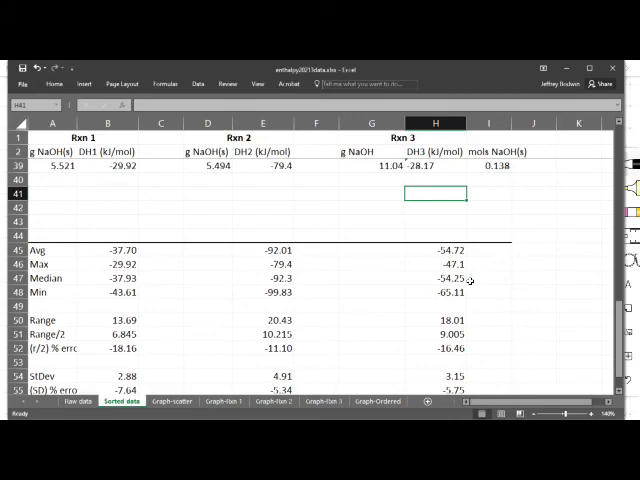
scroll(488, 272, "down", 1)
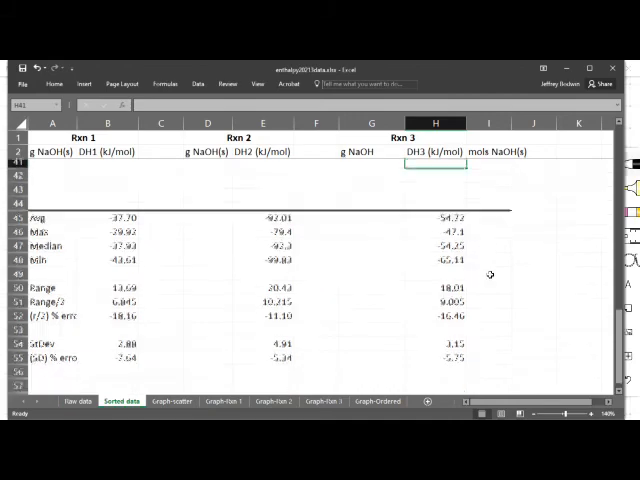
scroll(488, 274, "up", 1)
scroll(488, 274, "up", 2)
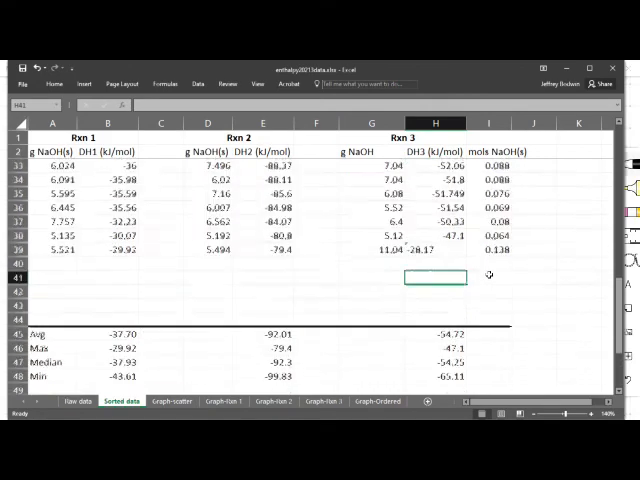
scroll(488, 274, "up", 1)
scroll(484, 296, "up", 7)
scroll(484, 296, "up", 3)
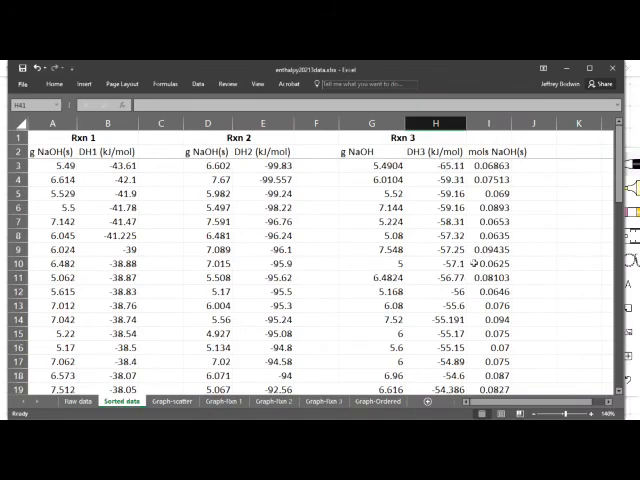
scroll(473, 262, "down", 2)
scroll(473, 262, "down", 4)
scroll(473, 262, "down", 2)
scroll(473, 262, "down", 2)
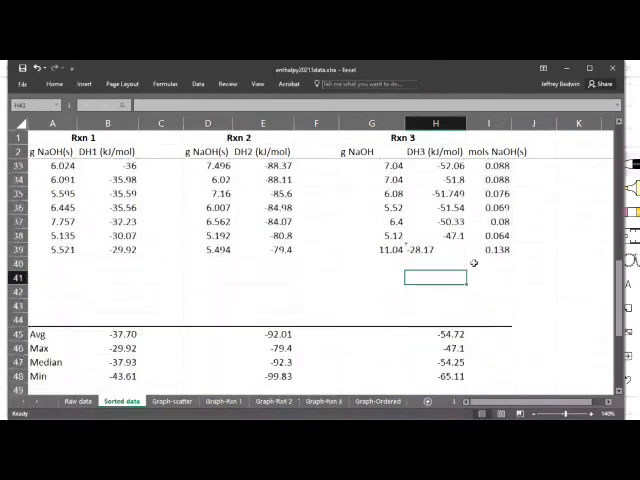
scroll(473, 262, "down", 1)
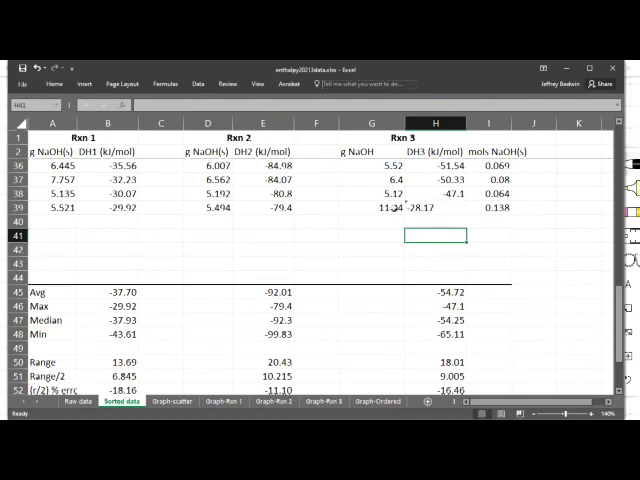
scroll(508, 255, "down", 2)
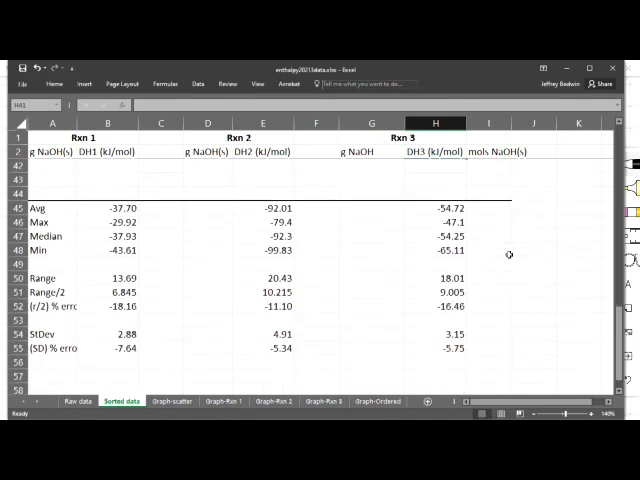